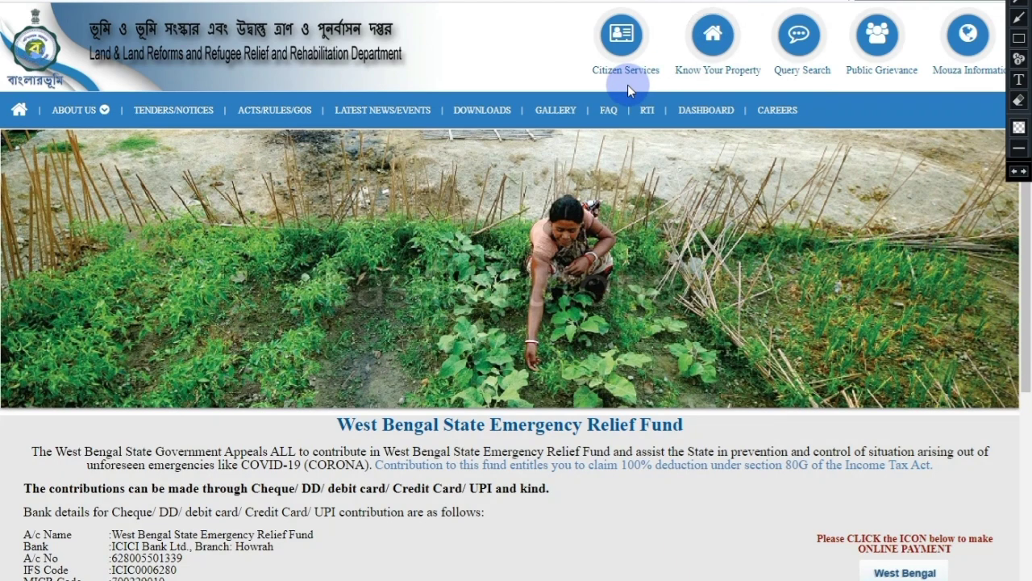
# - Open the Warish Application form from the online applications under Citizen Services
pyautogui.click(630, 53)
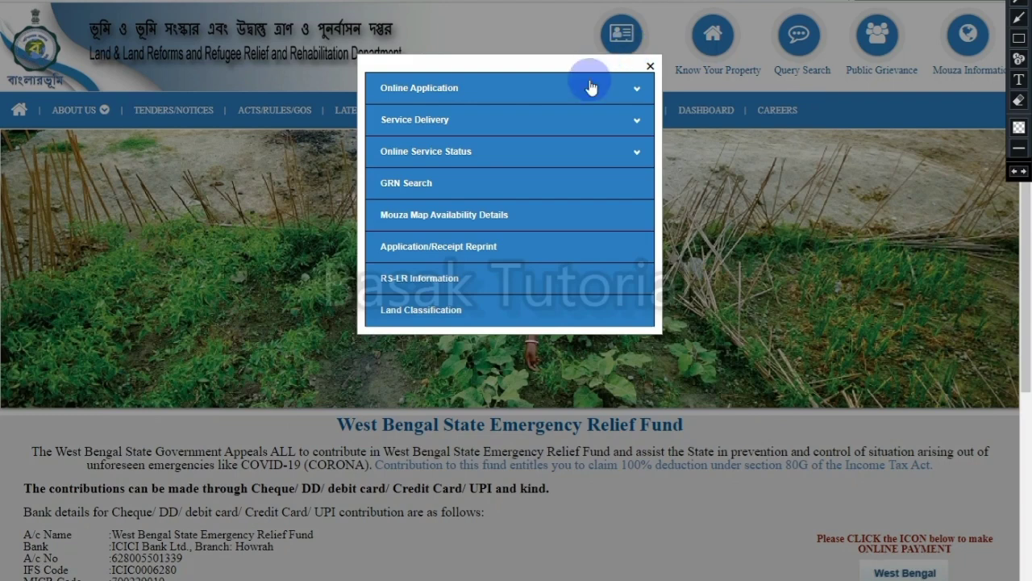
pyautogui.click(403, 91)
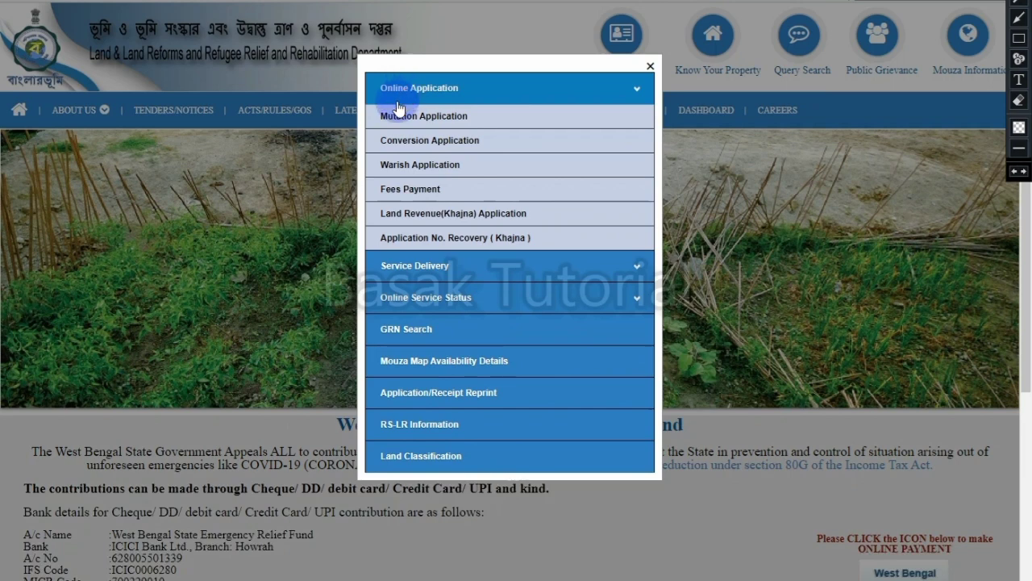
pyautogui.click(427, 168)
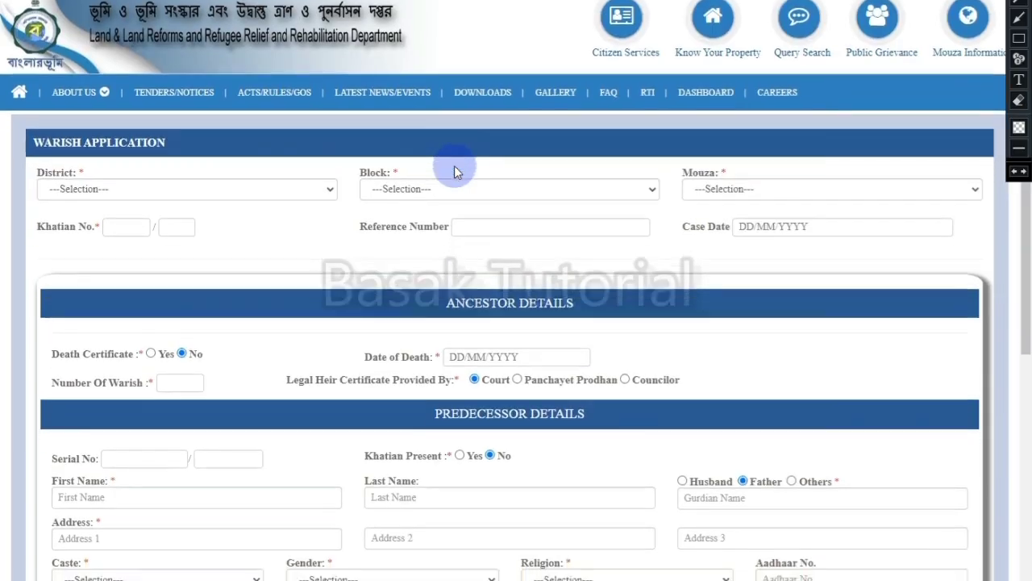
# - Set the land location to district NADIA, block SANTIPUR and mouza Vikher Char
pyautogui.scroll(-1, 454, 165)
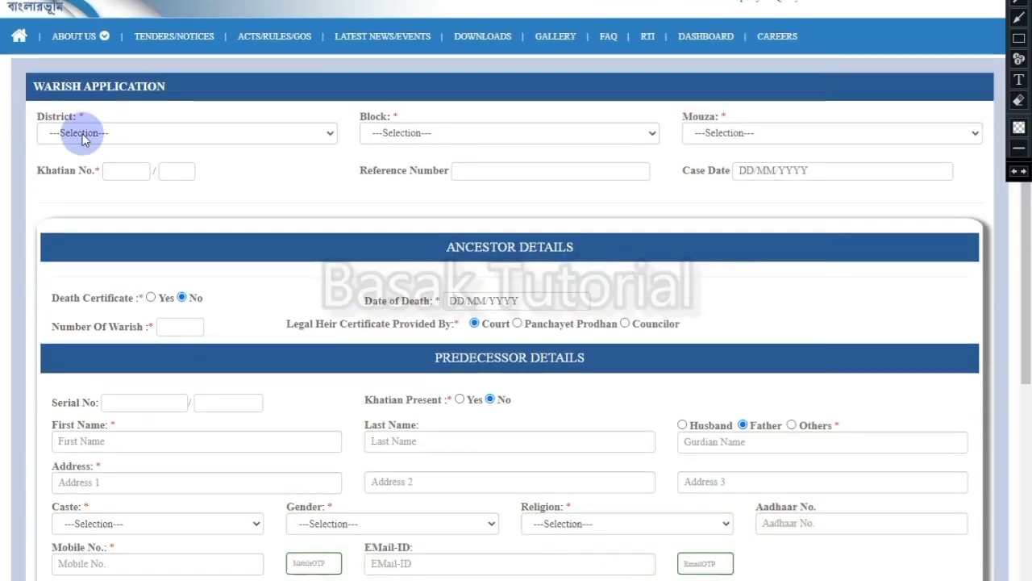
pyautogui.click(239, 131)
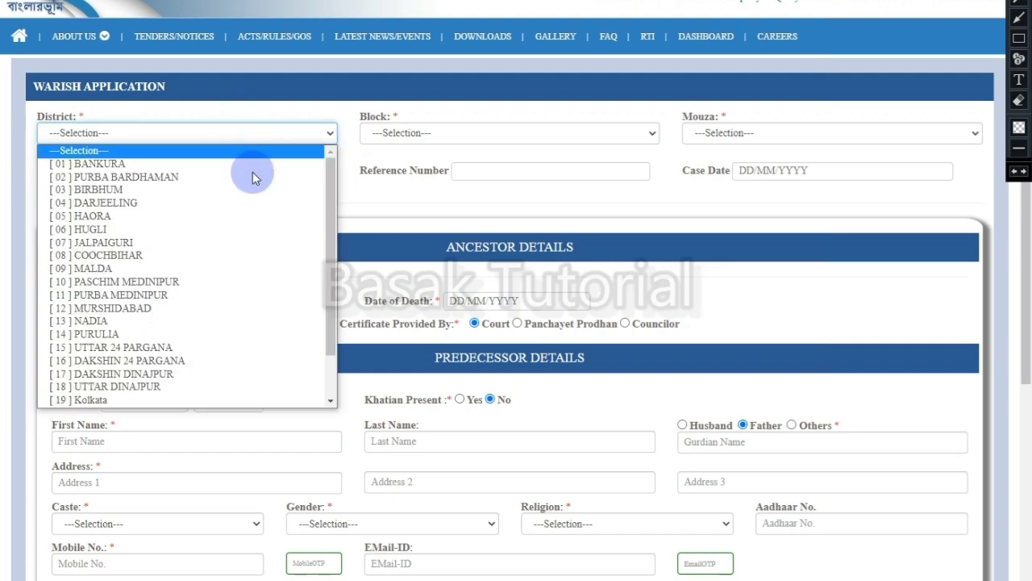
pyautogui.click(232, 321)
pyautogui.click(433, 131)
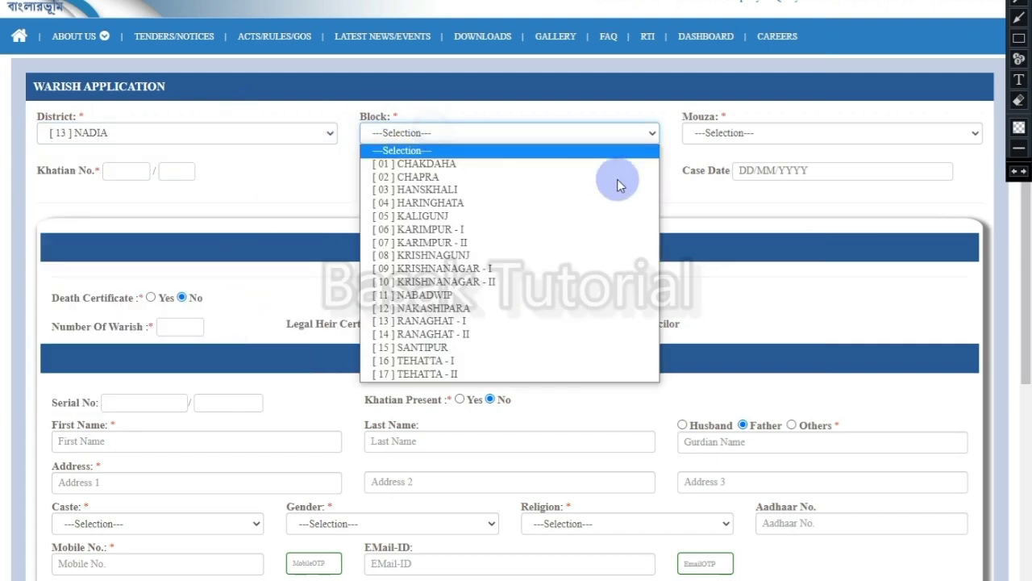
pyautogui.click(526, 347)
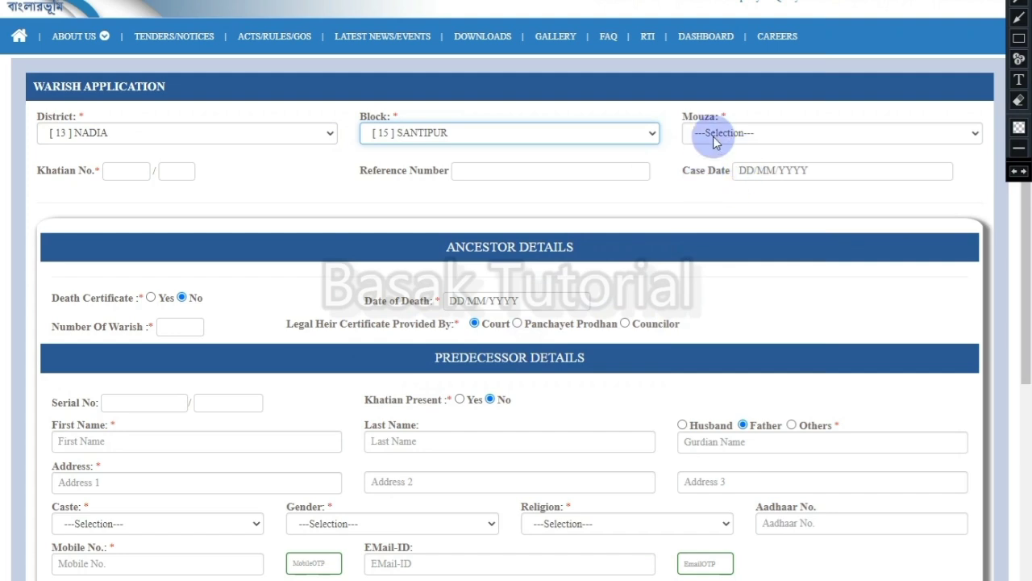
pyautogui.click(713, 137)
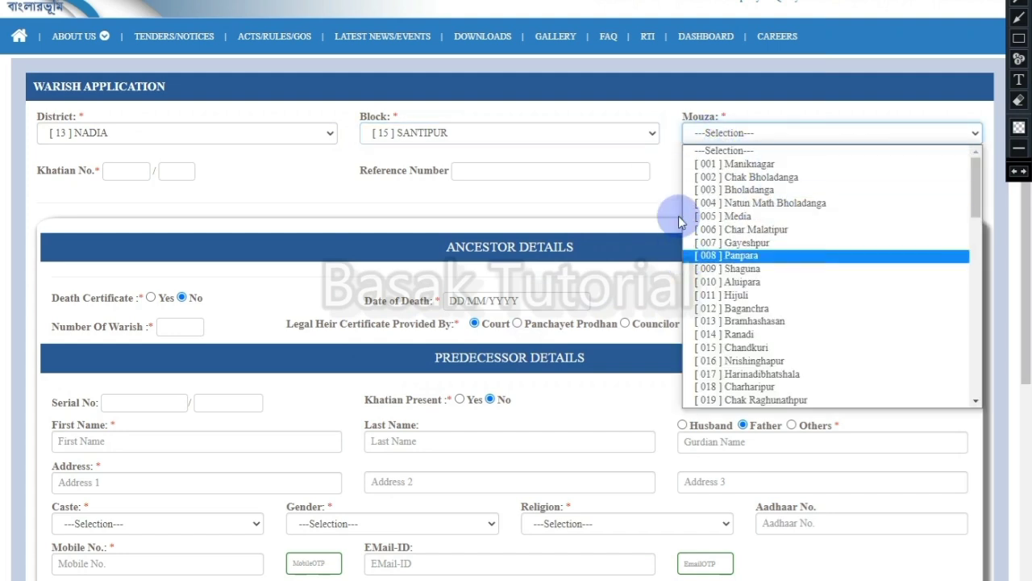
pyautogui.scroll(-1, 786, 329)
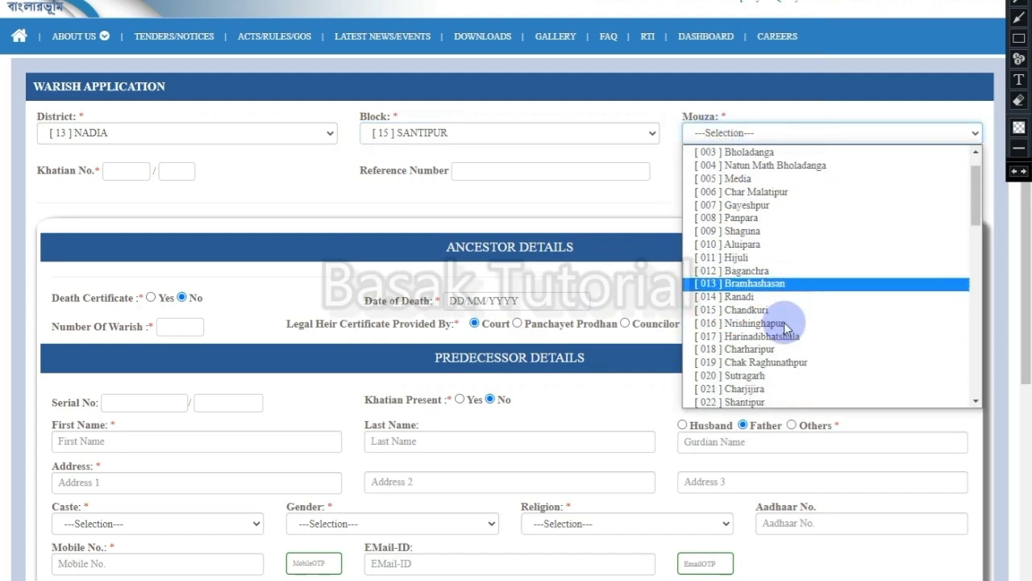
pyautogui.scroll(-19, 787, 329)
pyautogui.click(782, 328)
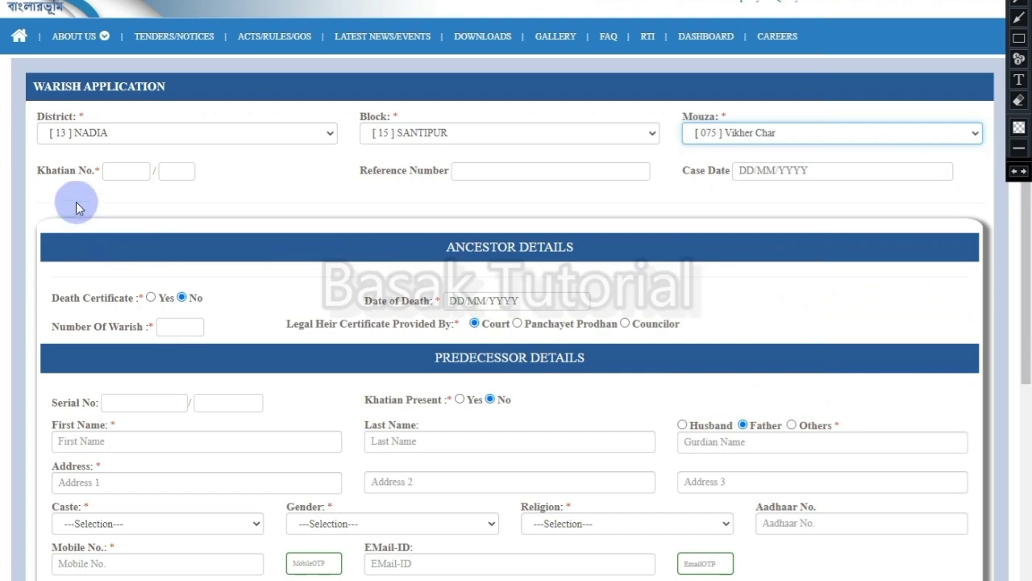
# - Set Death Certificate to Yes in the ancestor details and choose Panchayet Prodhan as the provider of the legal heir certificate
pyautogui.click(136, 171)
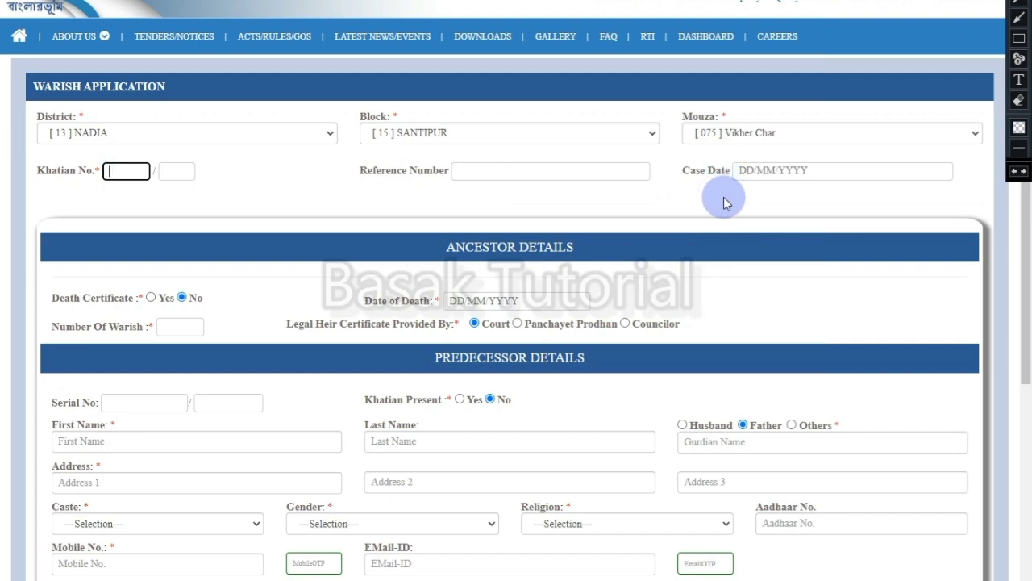
pyautogui.scroll(-1, 723, 197)
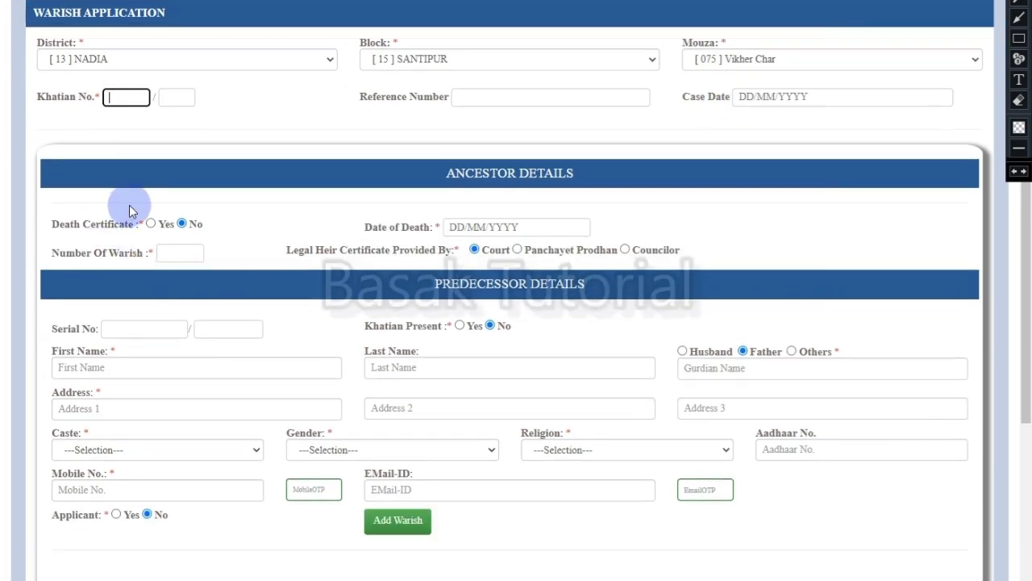
pyautogui.click(151, 225)
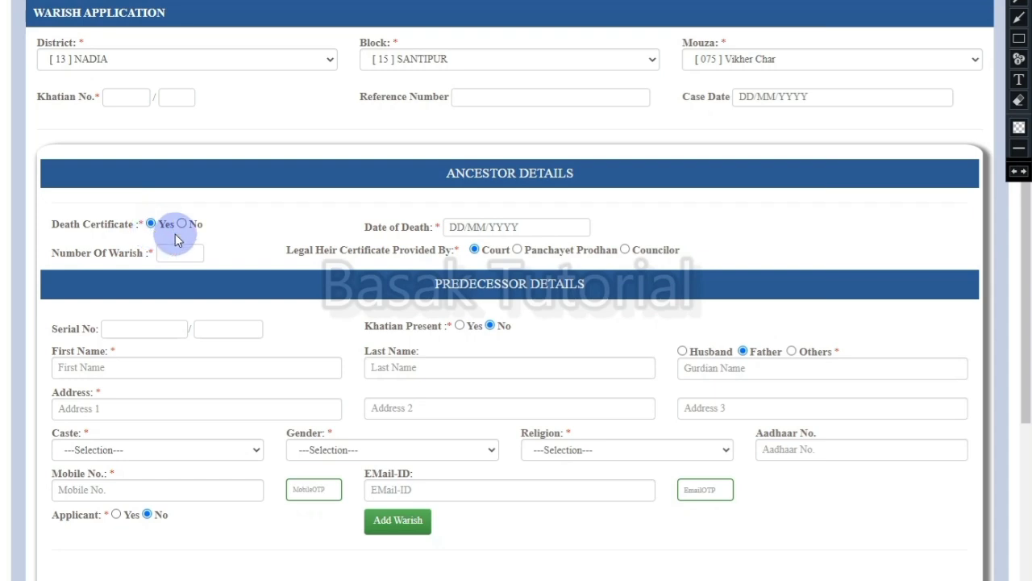
pyautogui.click(451, 227)
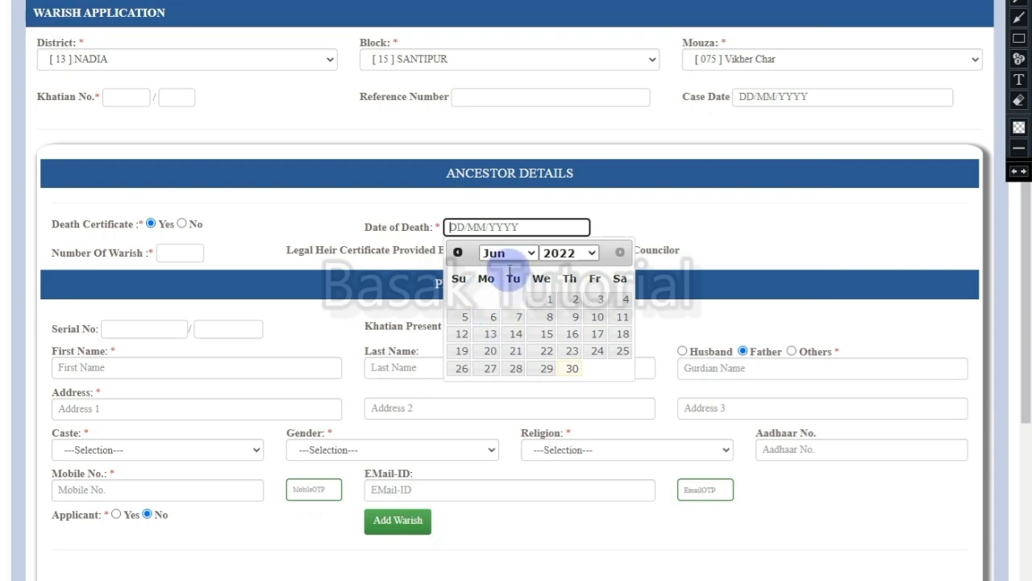
pyautogui.click(638, 206)
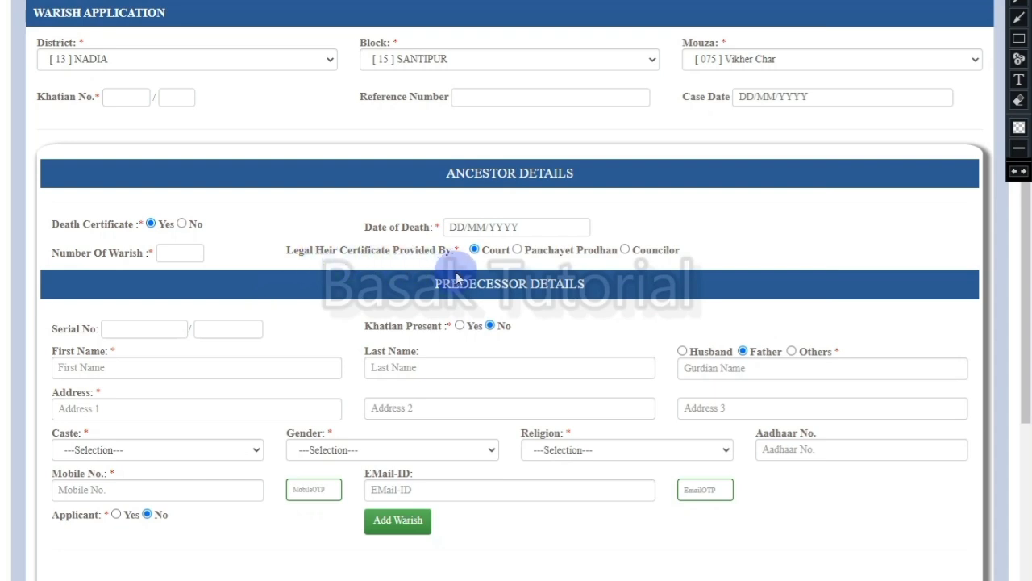
pyautogui.click(517, 250)
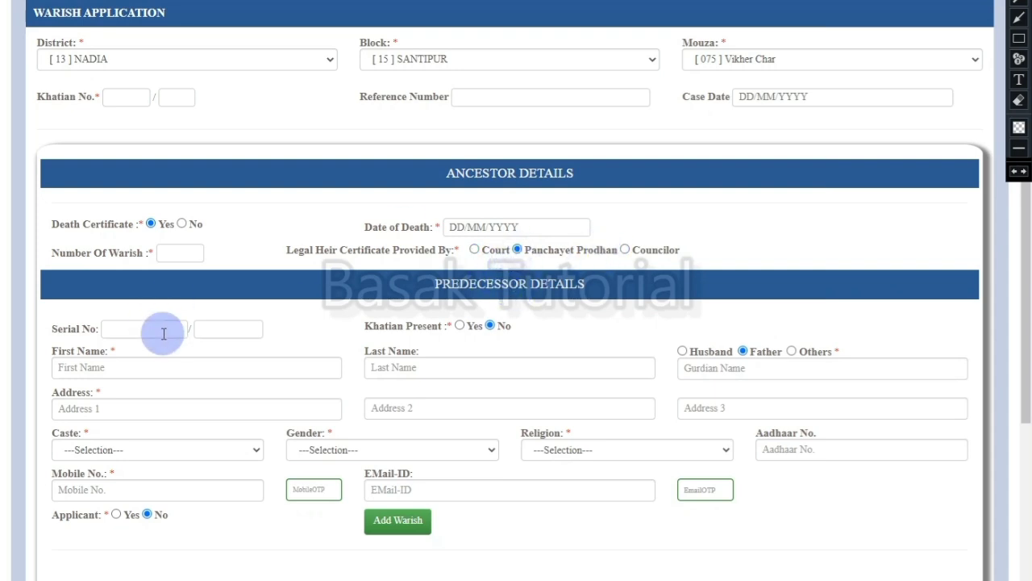
# - Review the first name, last name, guardian and address fields in the predecessor details
pyautogui.scroll(-1, 159, 334)
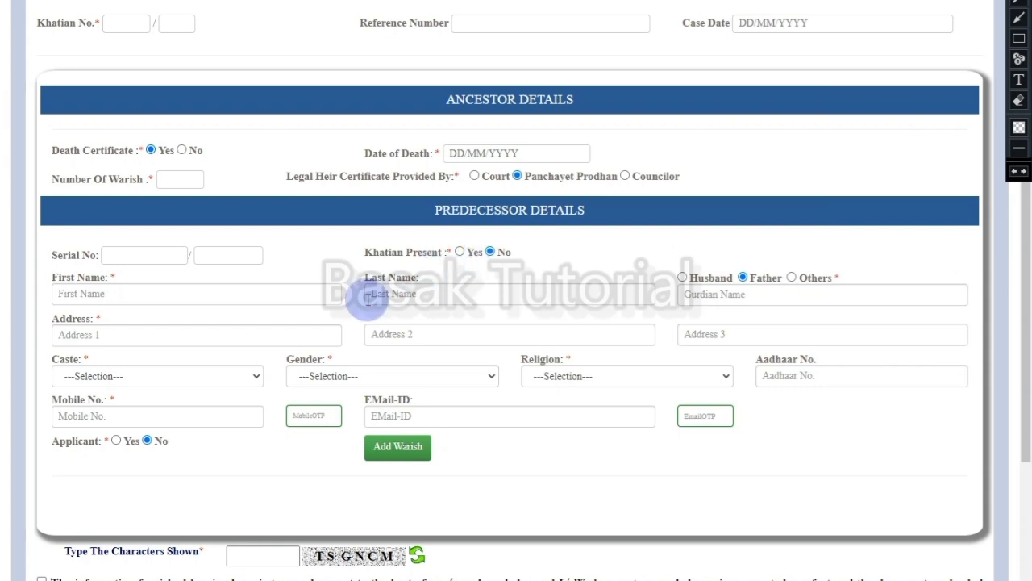
pyautogui.click(104, 296)
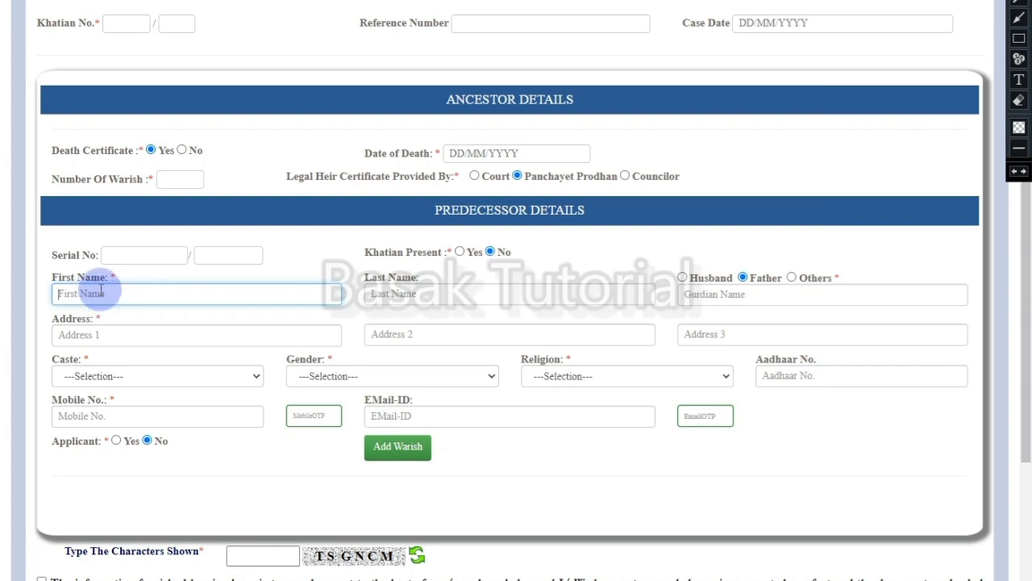
pyautogui.click(458, 292)
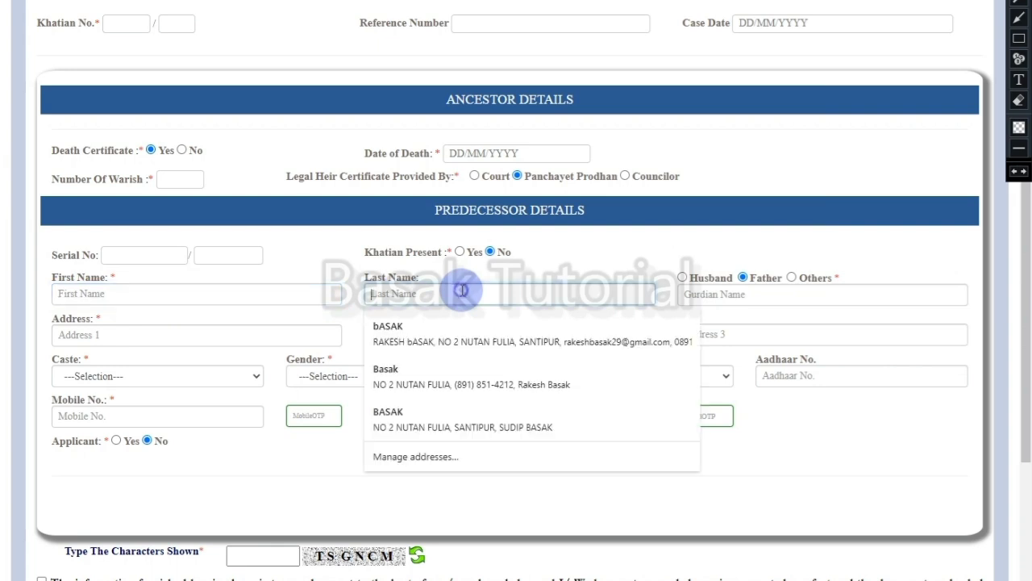
pyautogui.click(849, 257)
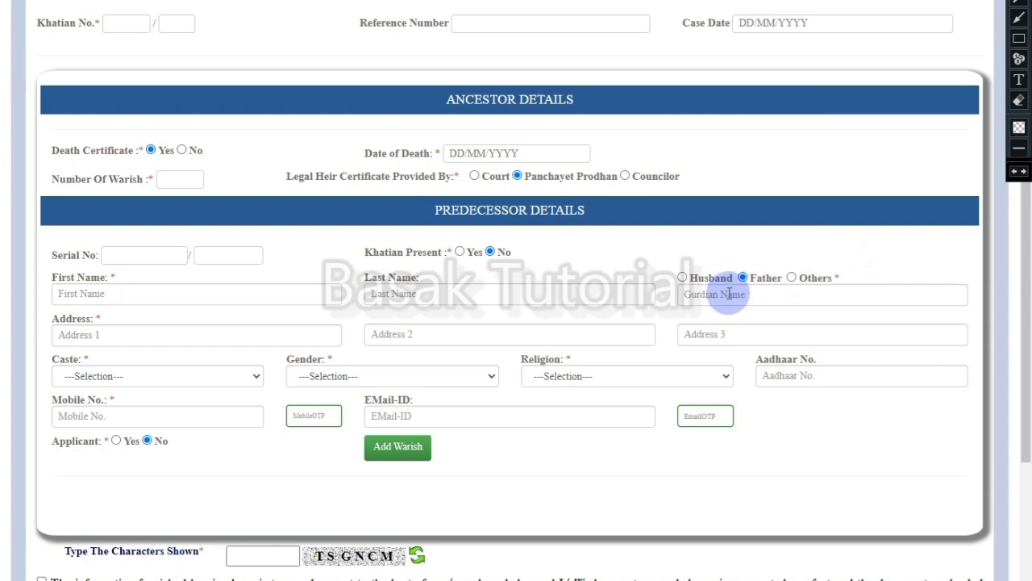
pyautogui.click(104, 340)
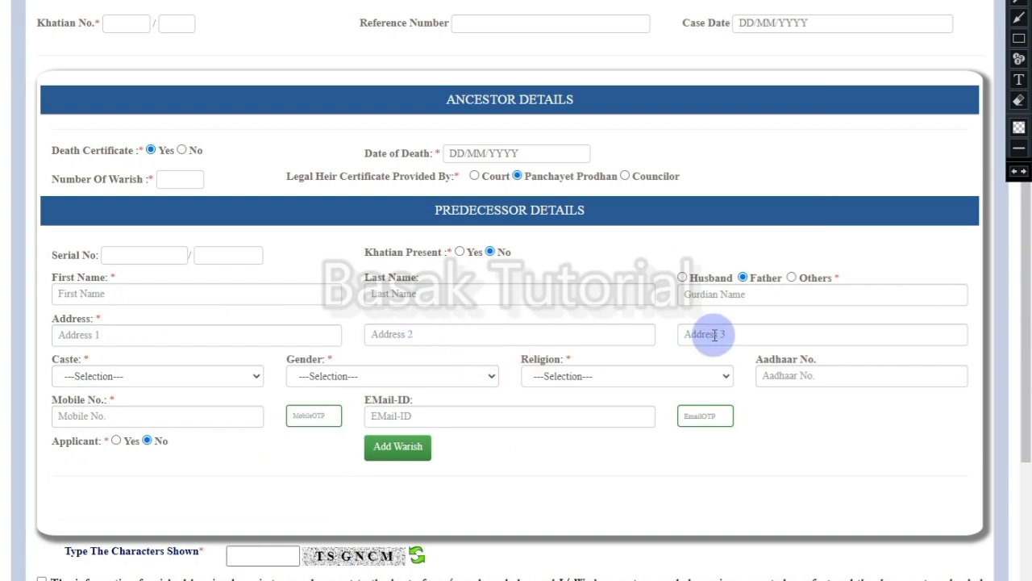
# - Review the predecessor's caste, gender and religion choices, and check the Aadhaar and mobile number fields without filling them
pyautogui.click(97, 376)
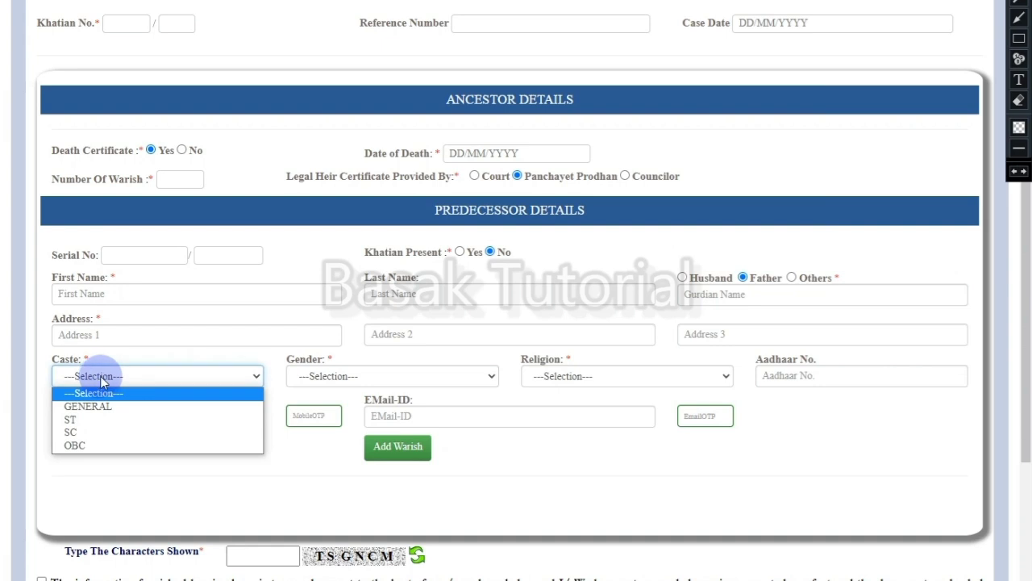
pyautogui.click(202, 351)
pyautogui.click(325, 376)
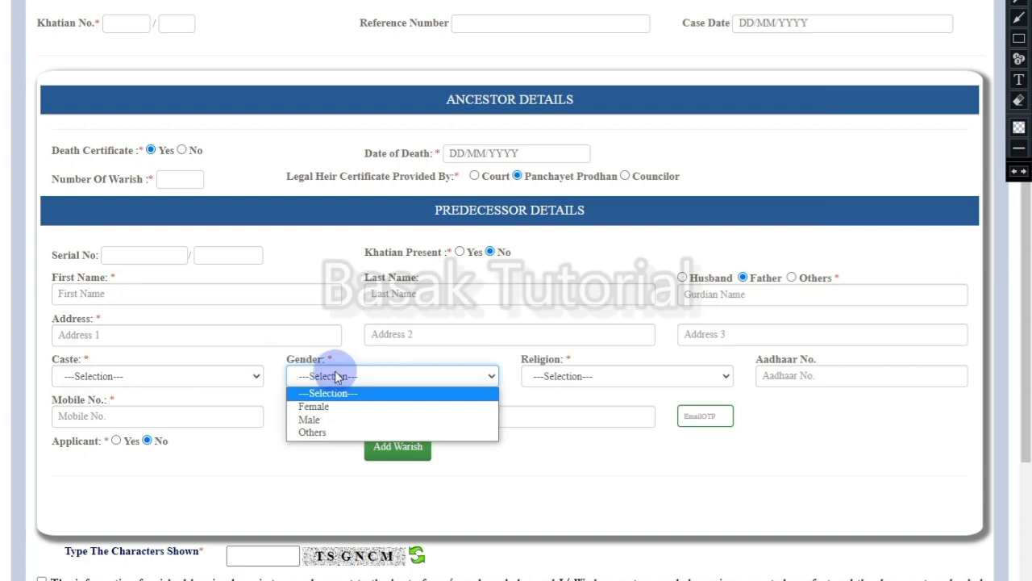
pyautogui.click(353, 351)
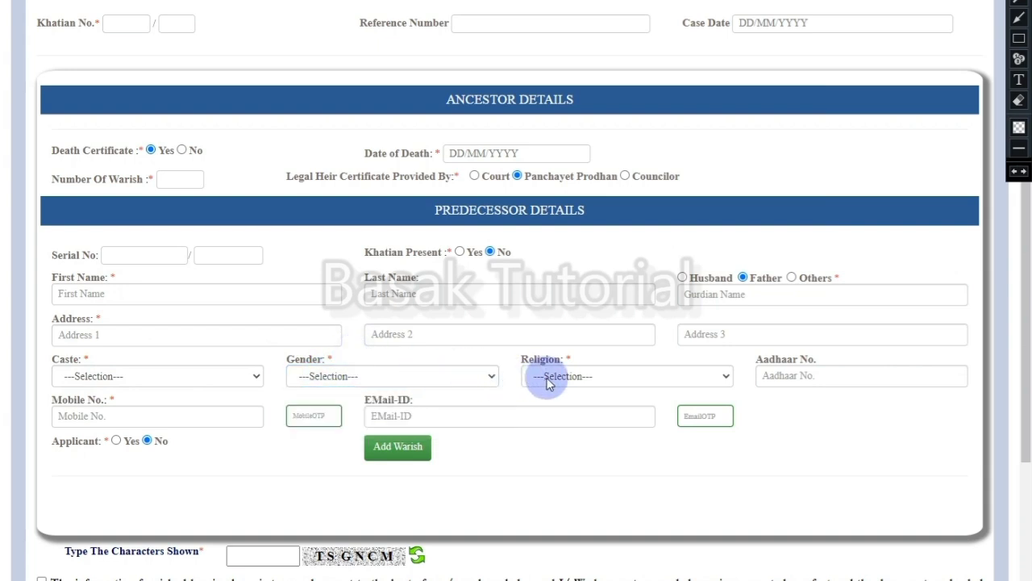
pyautogui.click(548, 379)
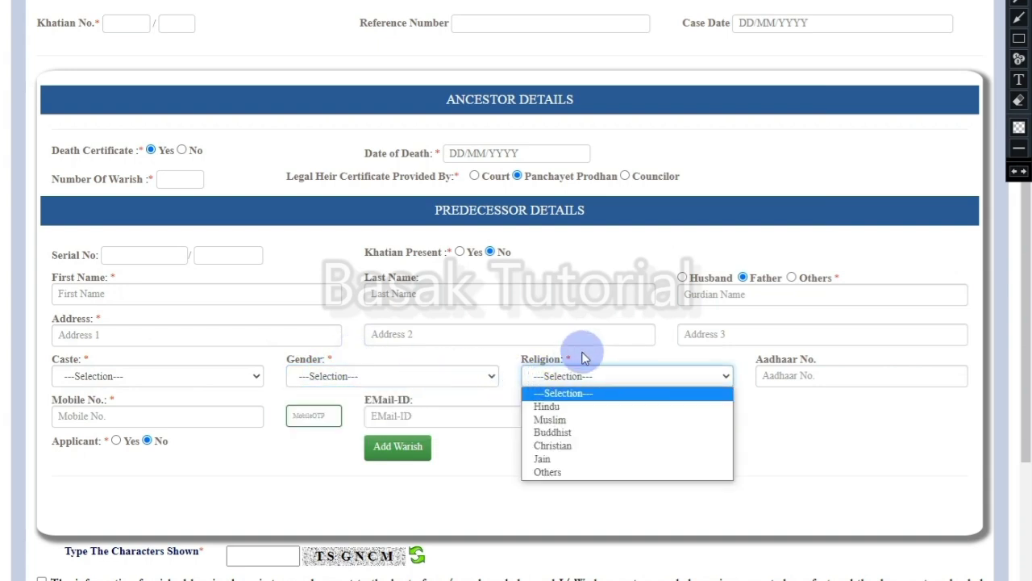
pyautogui.click(583, 352)
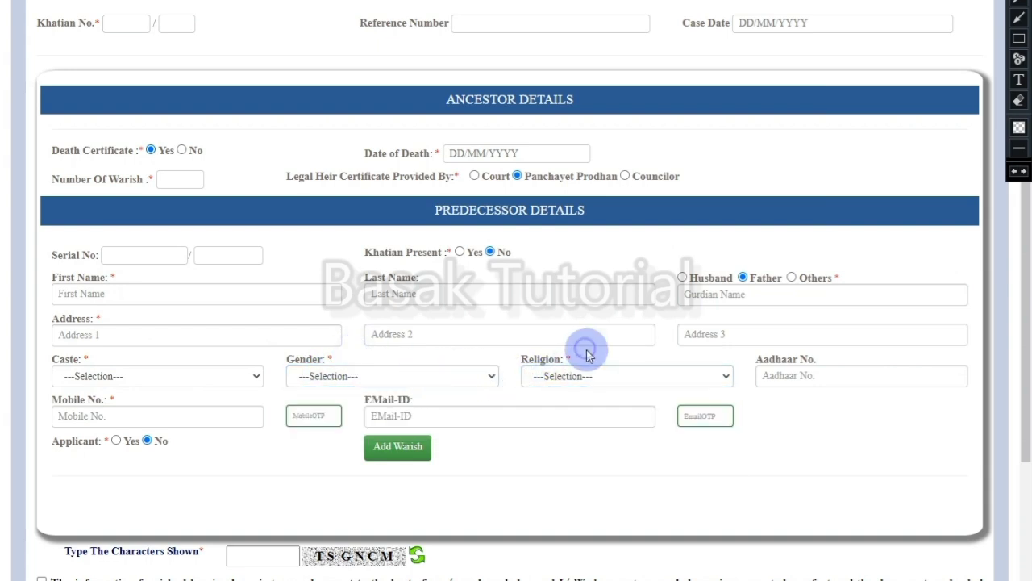
pyautogui.click(767, 375)
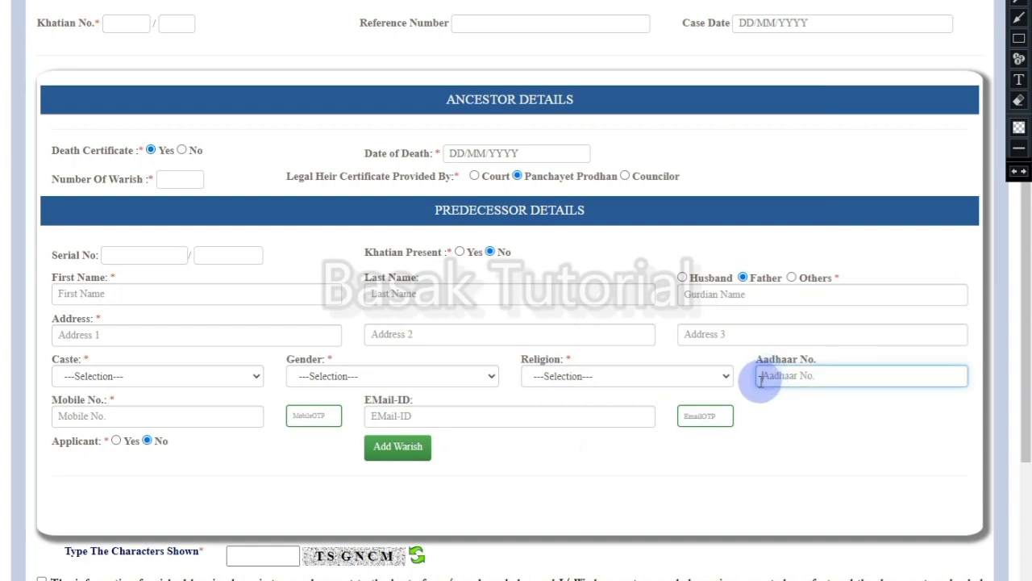
pyautogui.click(838, 352)
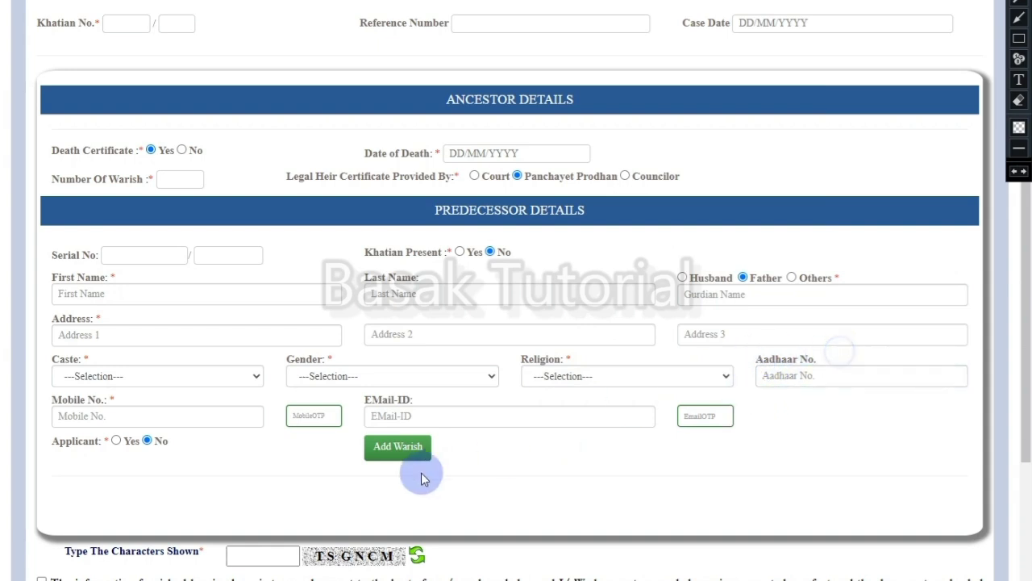
pyautogui.click(93, 418)
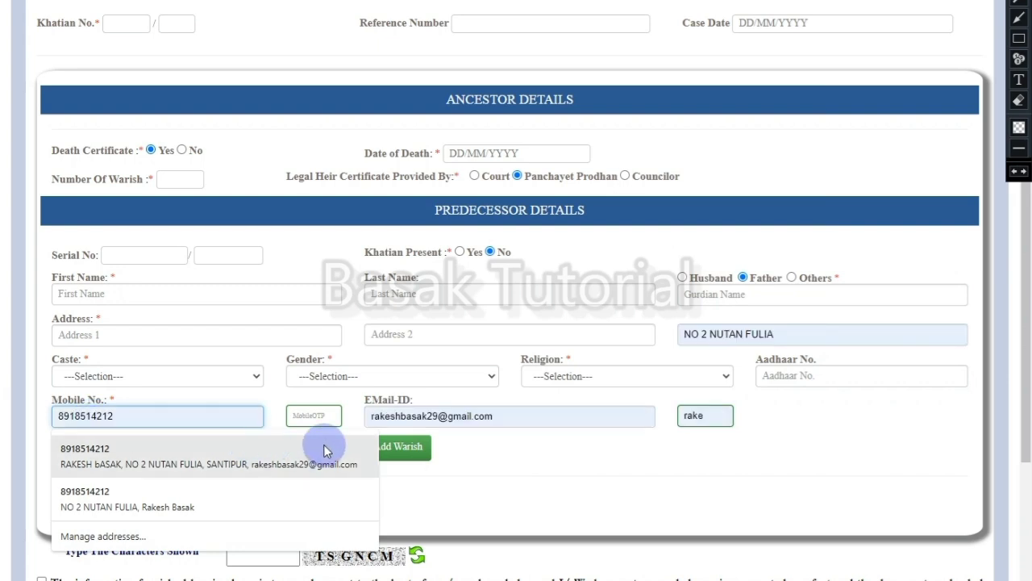
pyautogui.click(528, 458)
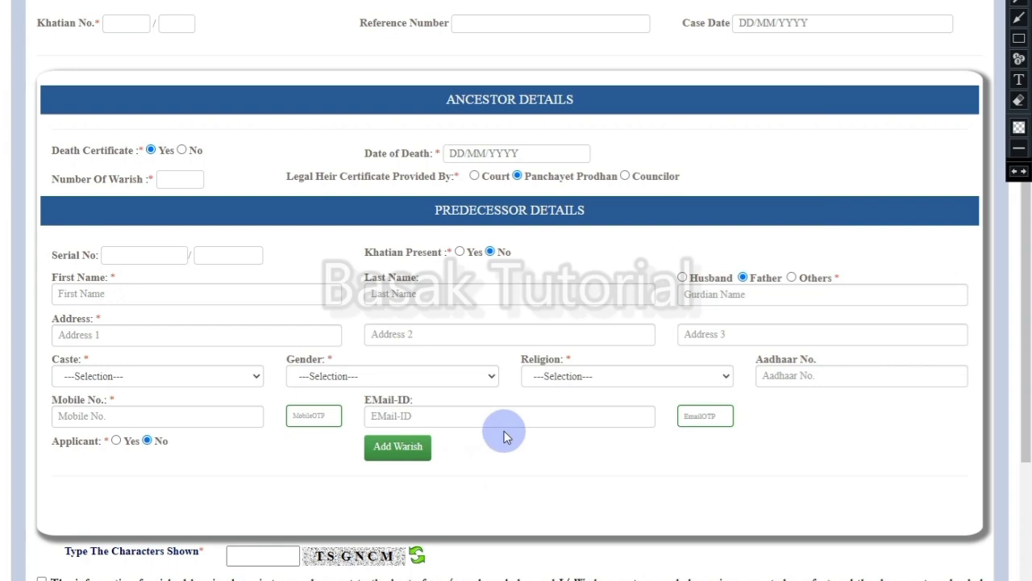
# - Set Applicant to Yes and outline the empty area below Add Warish with a red annotation rectangle
pyautogui.click(117, 440)
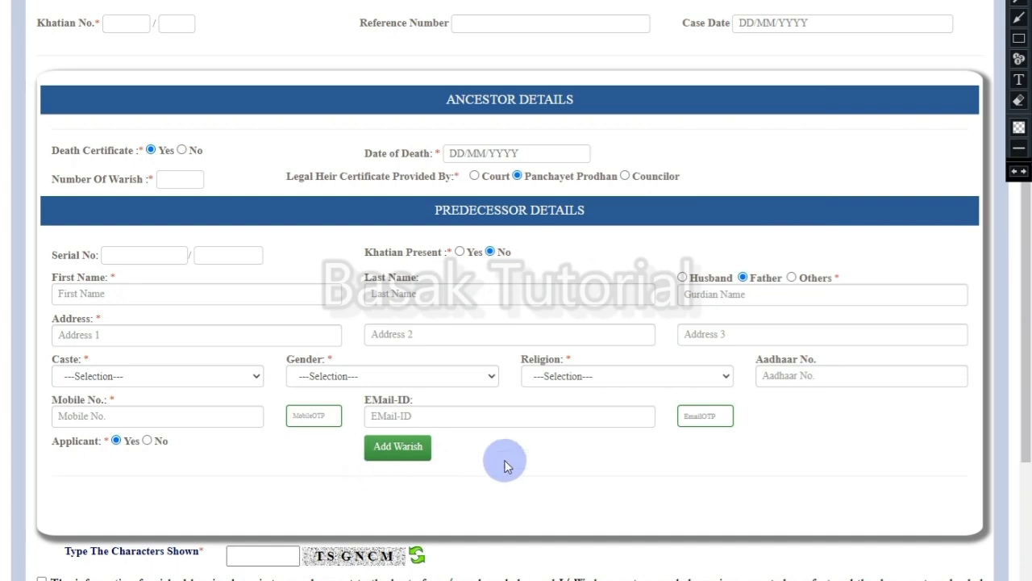
pyautogui.click(1019, 39)
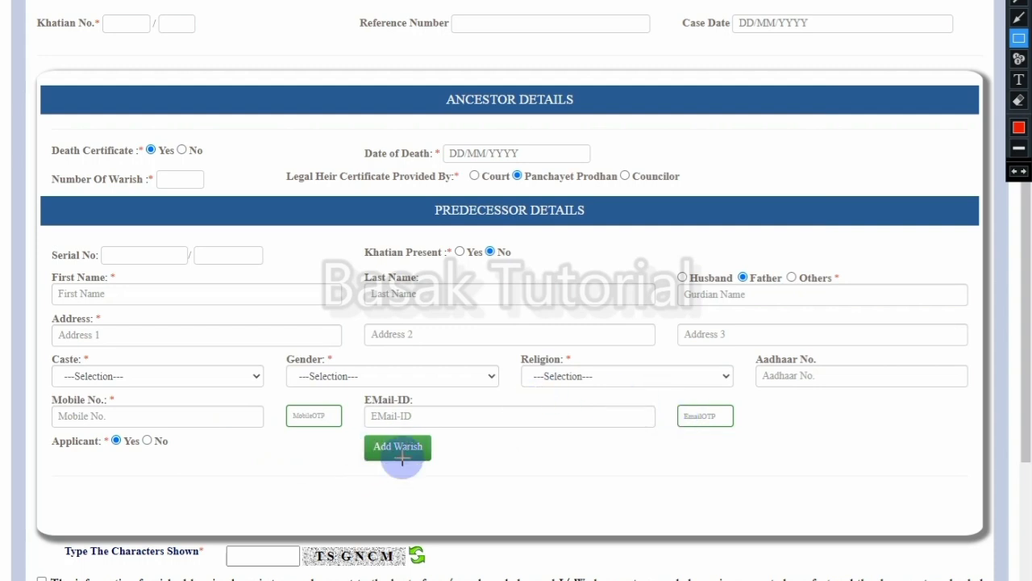
pyautogui.moveTo(256, 476)
pyautogui.mouseDown()
pyautogui.moveTo(279, 505)
pyautogui.moveTo(492, 517)
pyautogui.mouseUp()
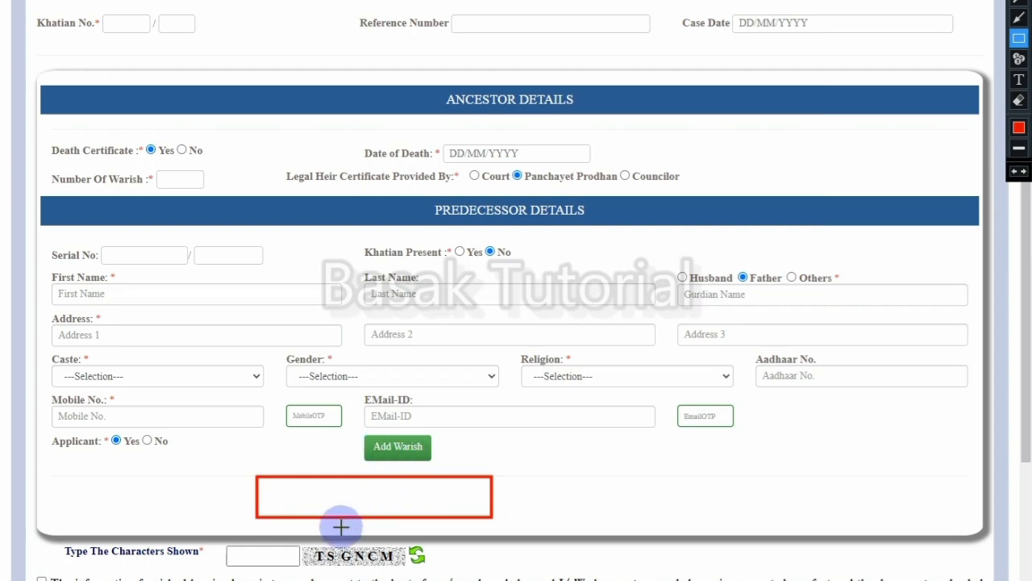
# - Review the captcha field and the declaration below the predecessor details without filling them in
pyautogui.scroll(-2, 924, 262)
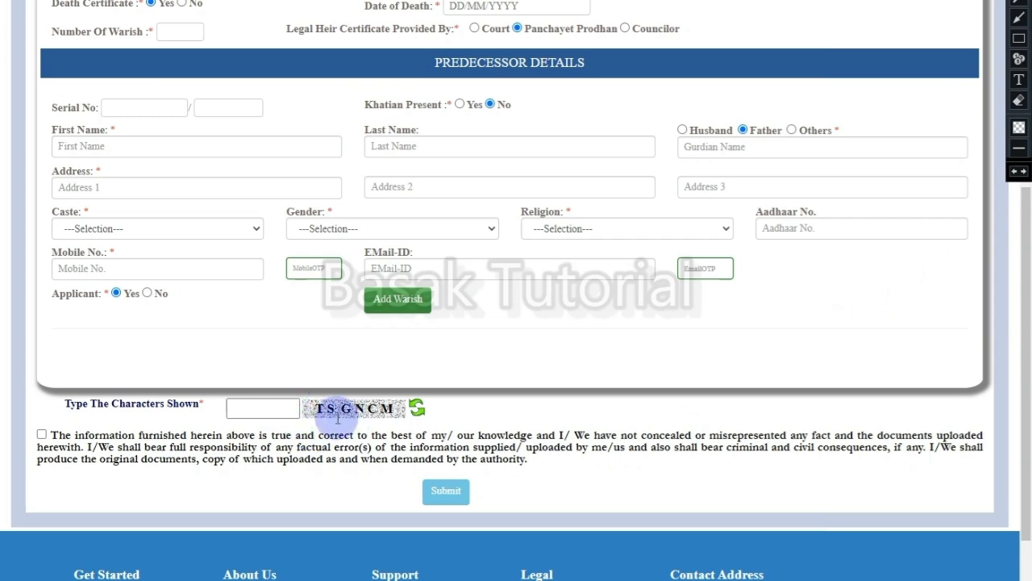
pyautogui.click(266, 409)
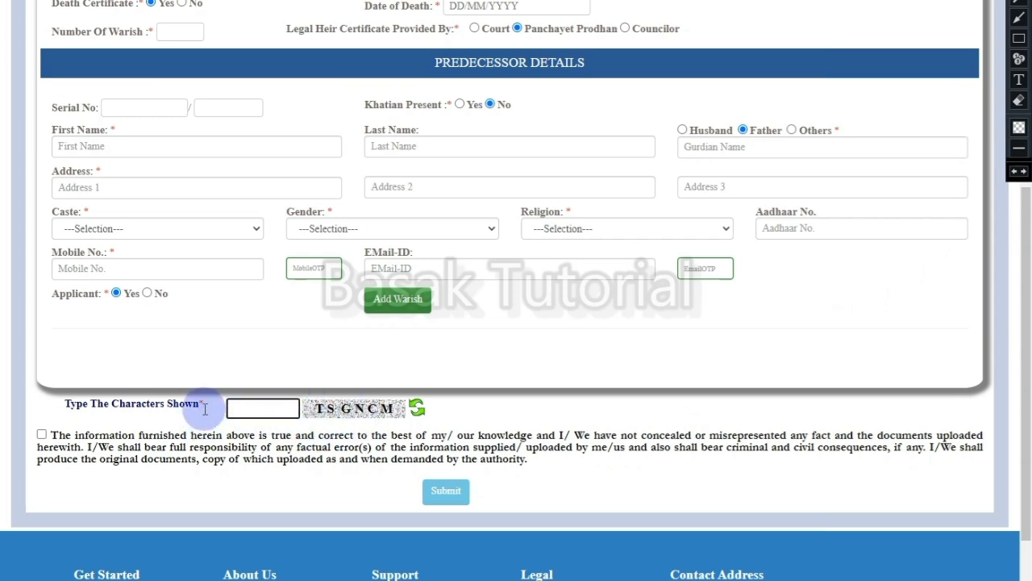
pyautogui.click(20, 452)
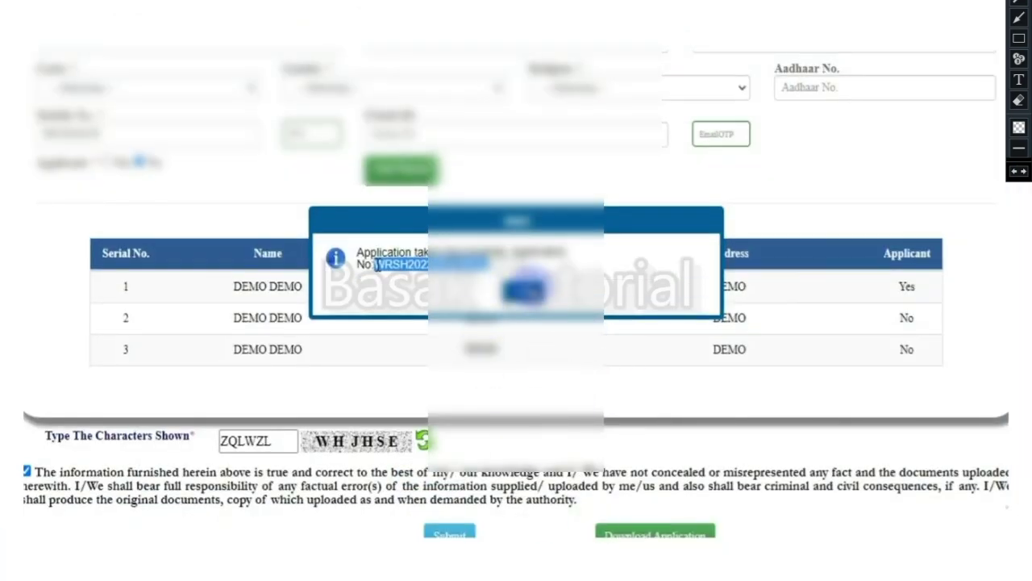
# - Outline the message containing the submitted application's number with a red annotation rectangle
pyautogui.press('r')
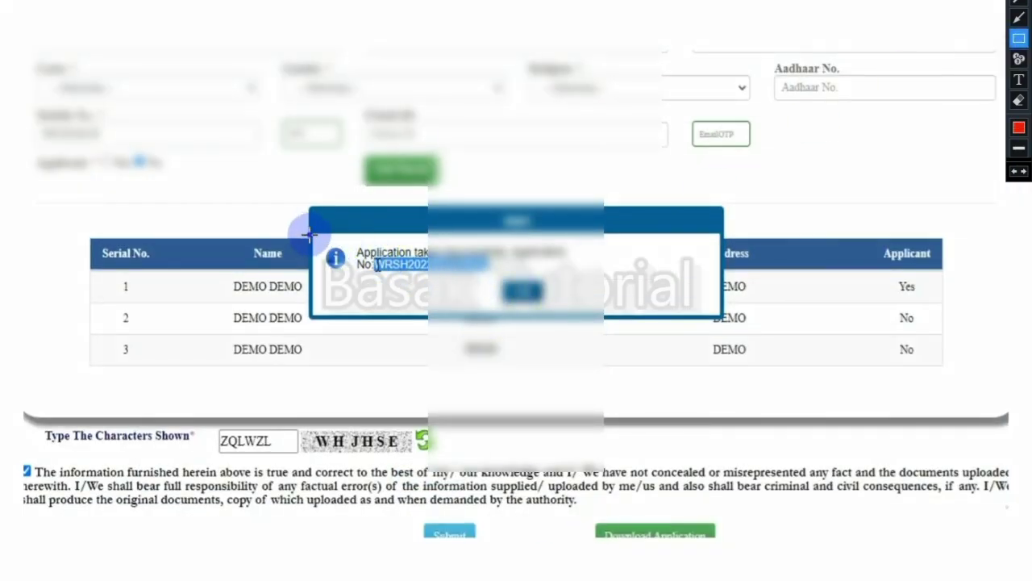
pyautogui.moveTo(310, 234)
pyautogui.mouseDown()
pyautogui.moveTo(431, 299)
pyautogui.moveTo(638, 310)
pyautogui.mouseUp()
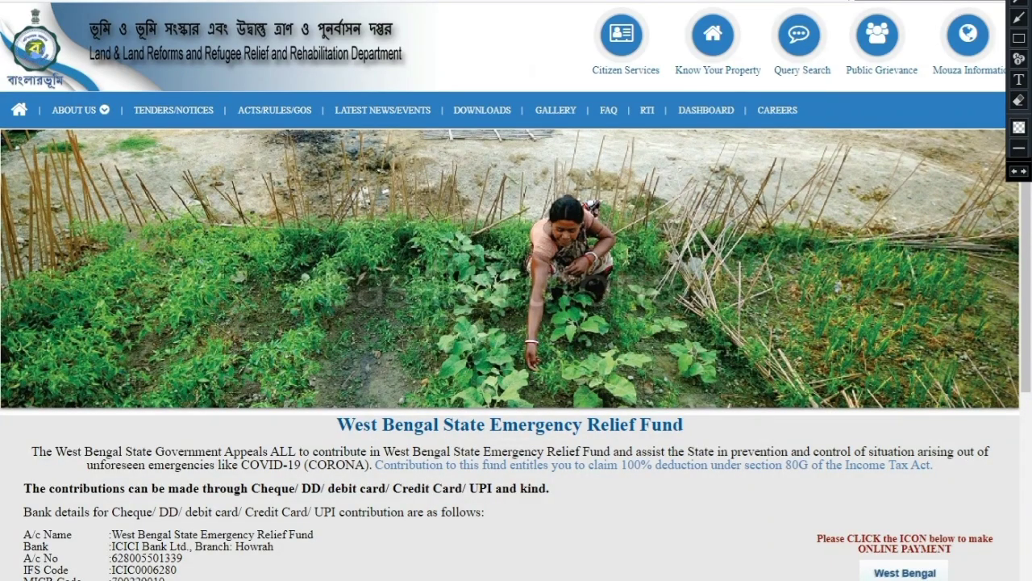
# - Open the Warish status lookup from the citizen services' online service status, choose [ 13 ] NADIA as the district and submit the form
pyautogui.click(614, 46)
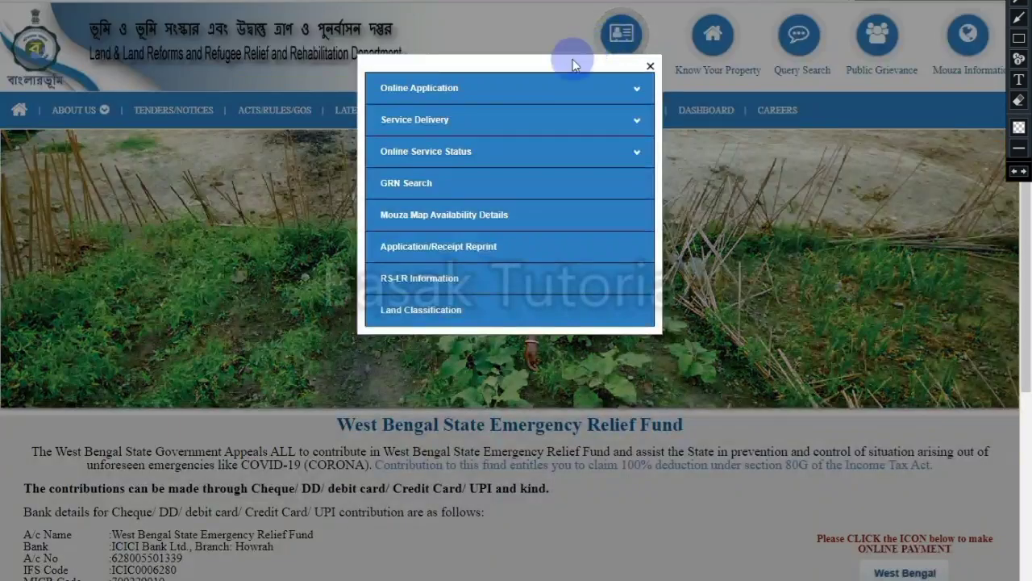
pyautogui.click(427, 153)
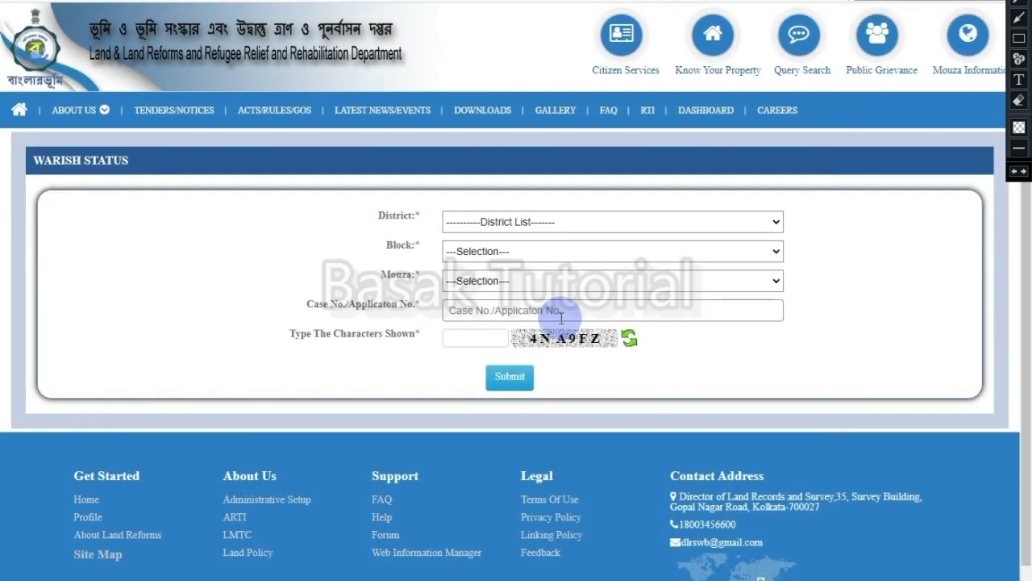
pyautogui.click(534, 220)
pyautogui.click(534, 404)
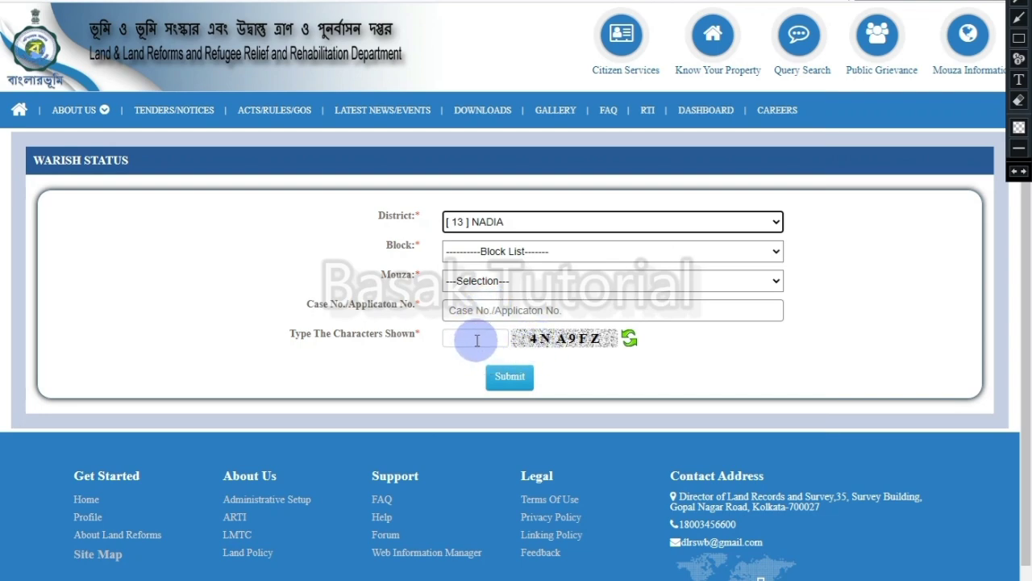
pyautogui.click(508, 379)
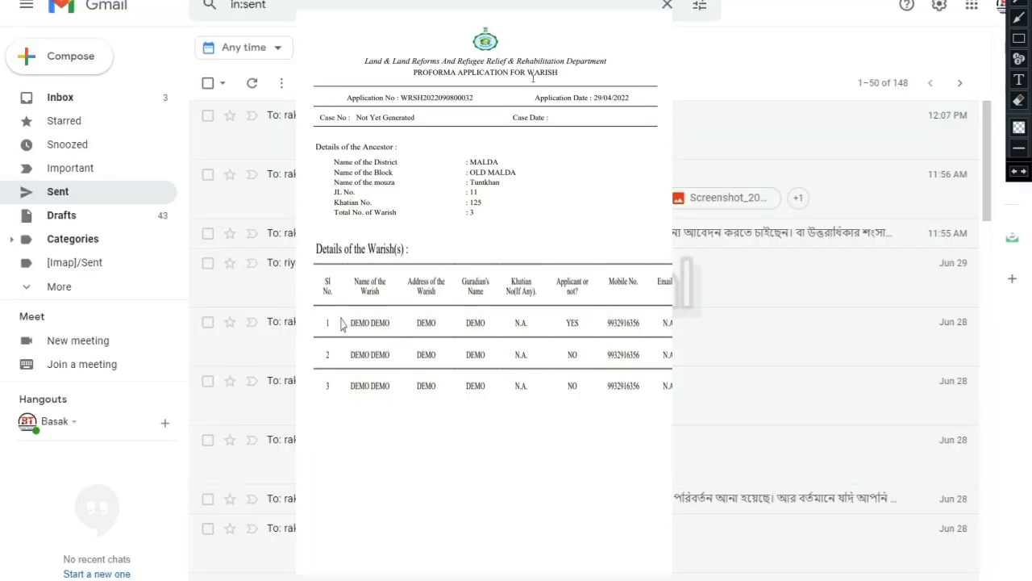